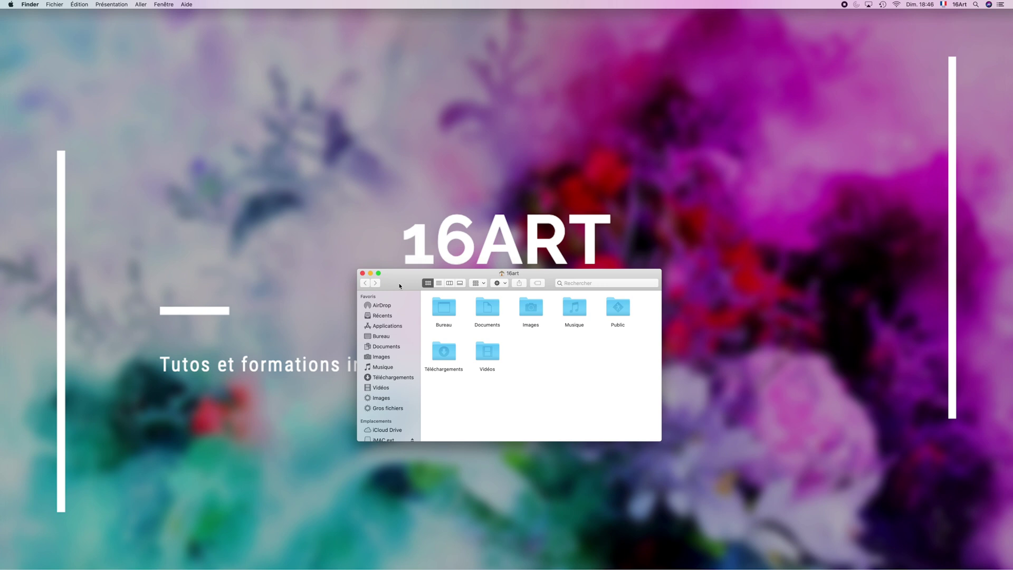
- Move the Permute application from the Téléchargements folder into the Applications folder
click(391, 377)
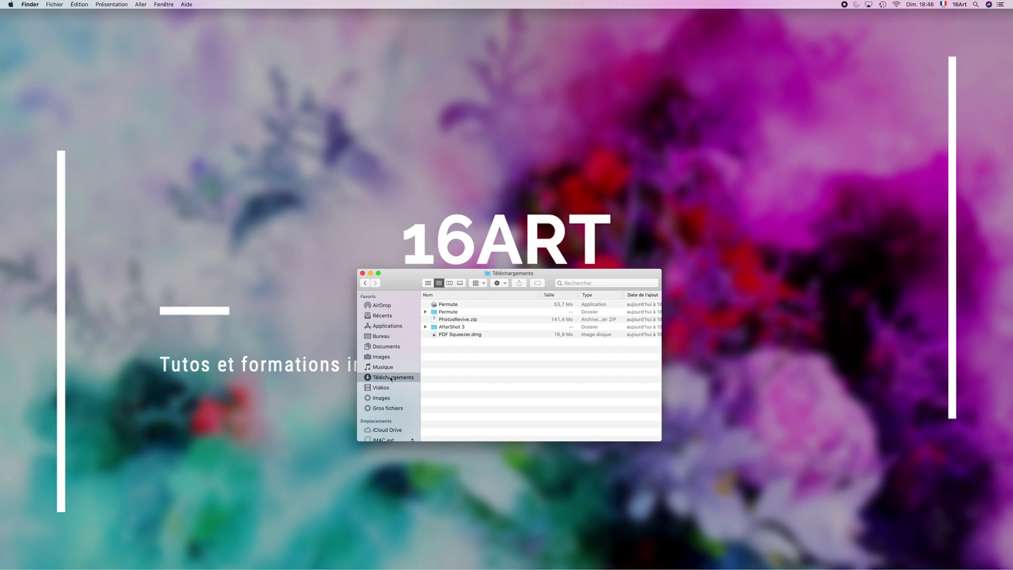
click(473, 305)
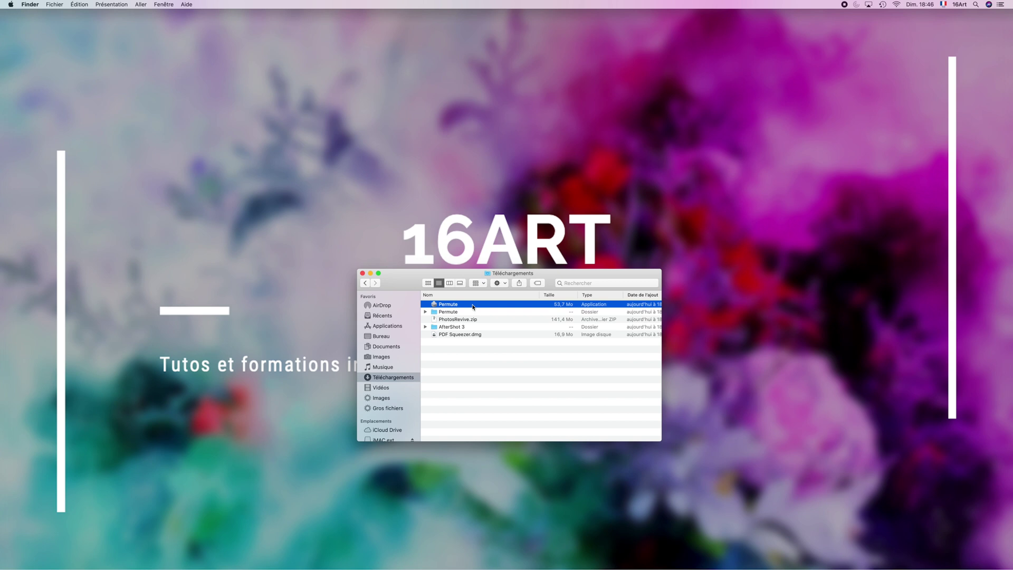
drag(472, 306, 384, 329)
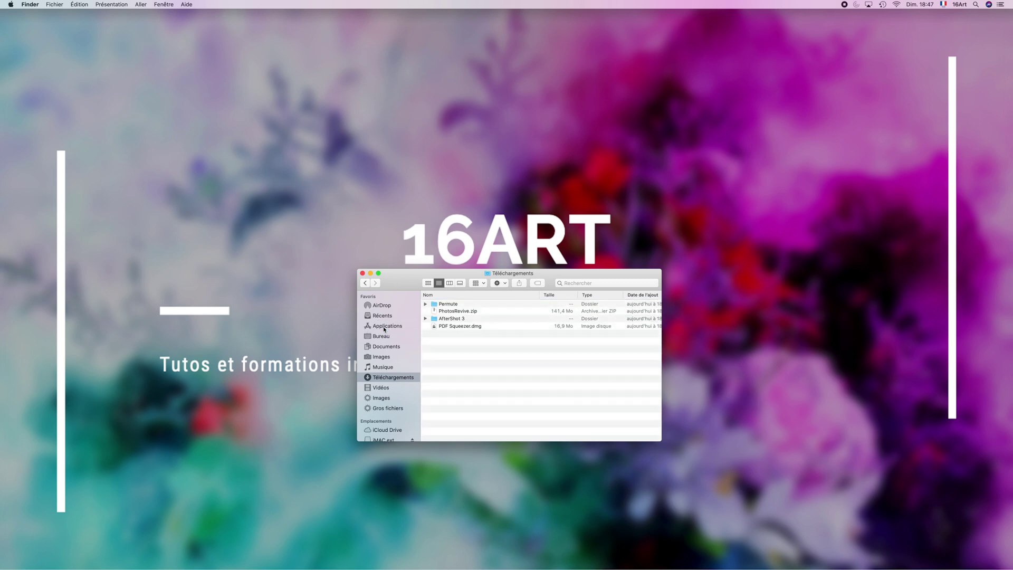
- Launch Permute from the Applications folder and allow the downloaded app to open
click(384, 327)
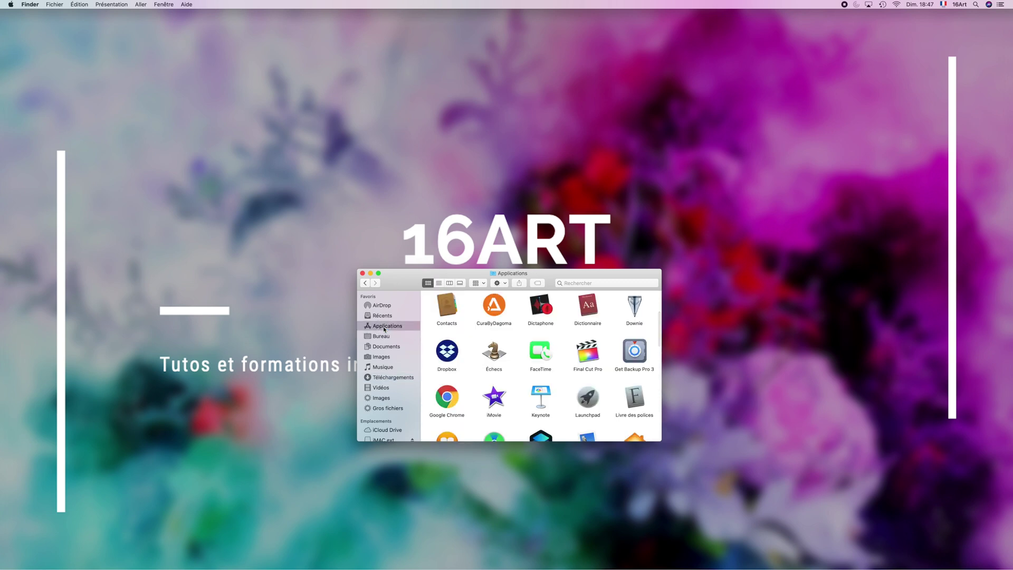
scroll(492, 374, down, 10)
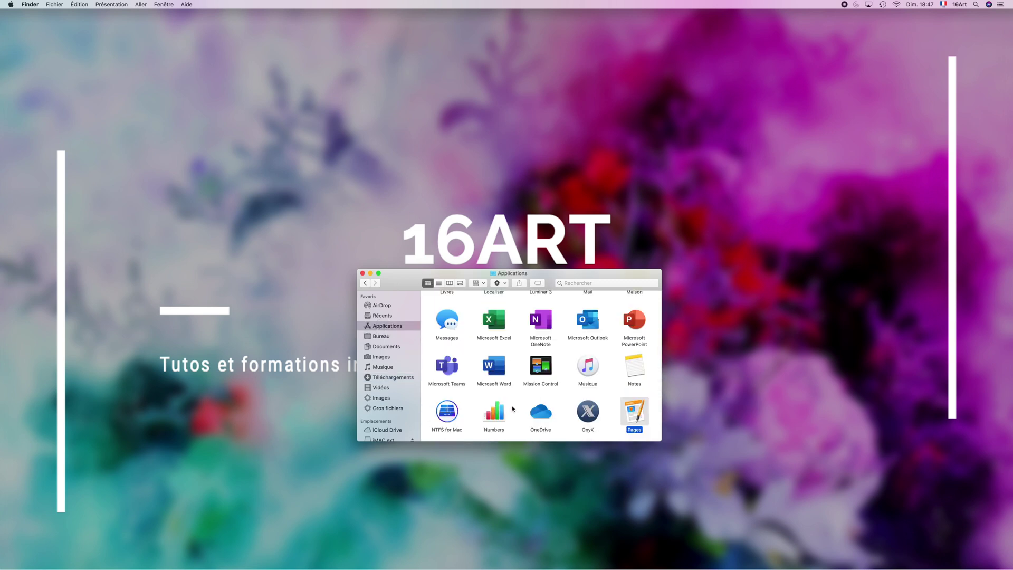
key(p)
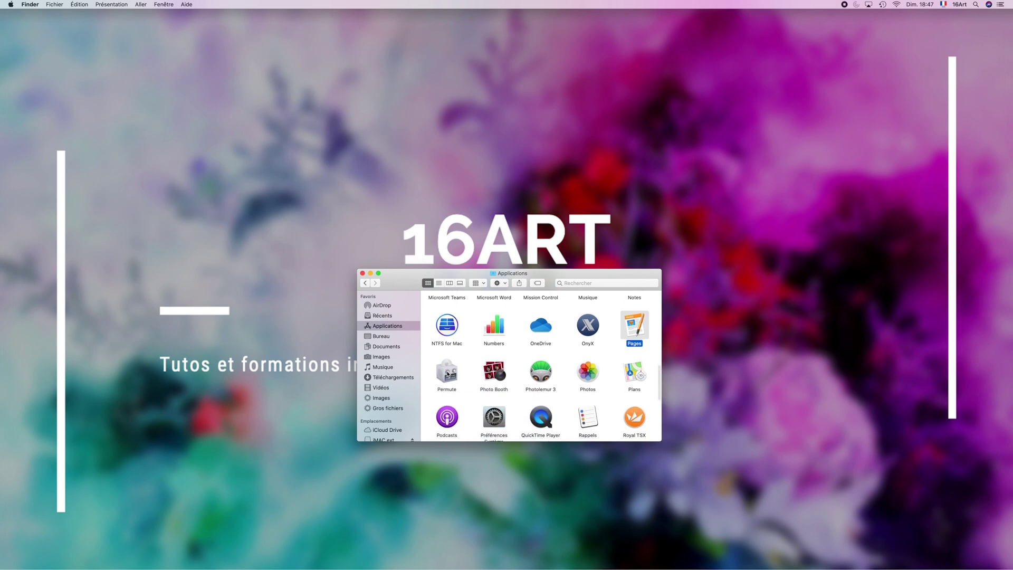
click(448, 372)
double_click(447, 373)
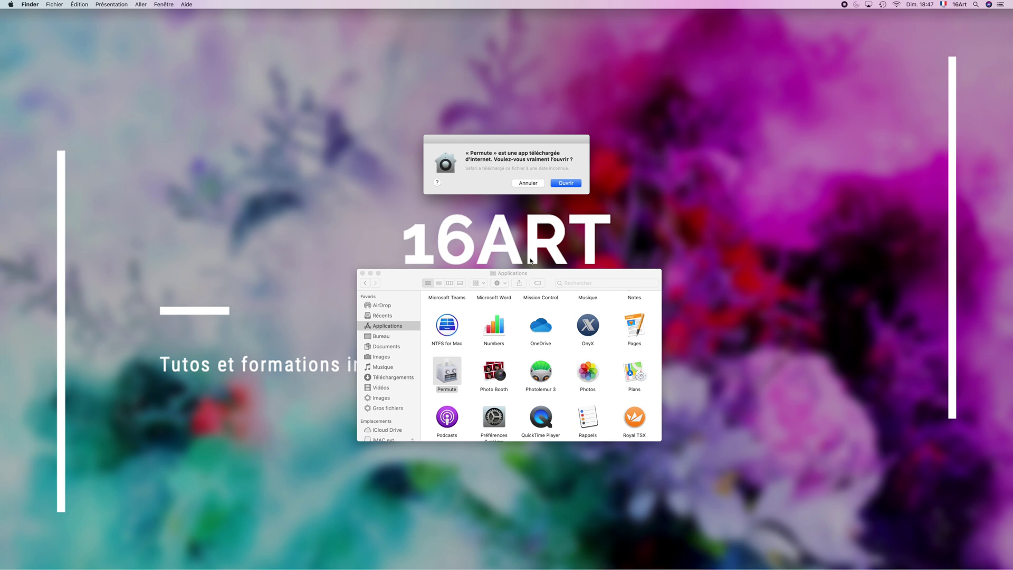
click(565, 183)
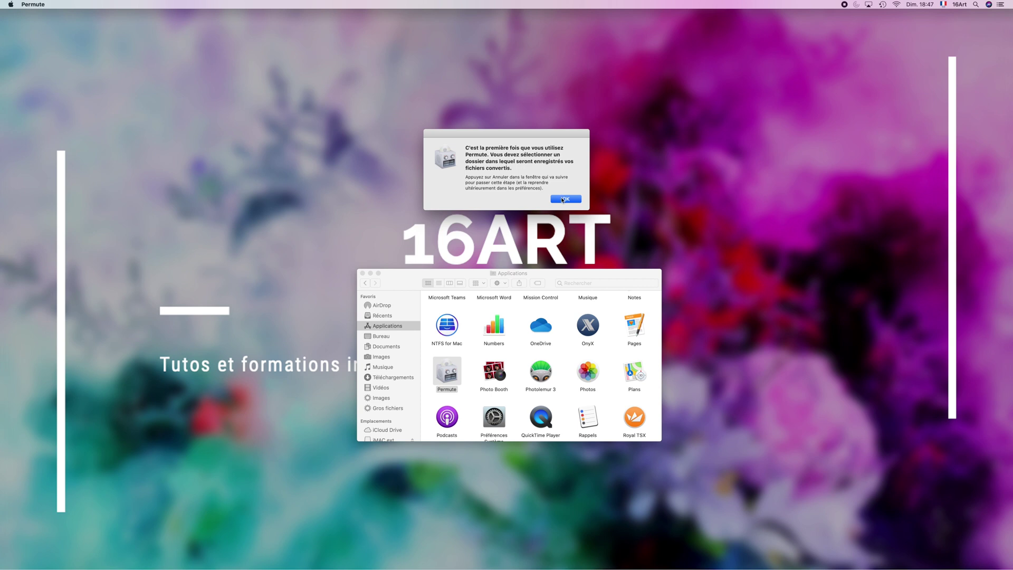
- Choose the Vidéos folder as the destination for Permute's converted files, and quit the app after continuing its trial
click(562, 199)
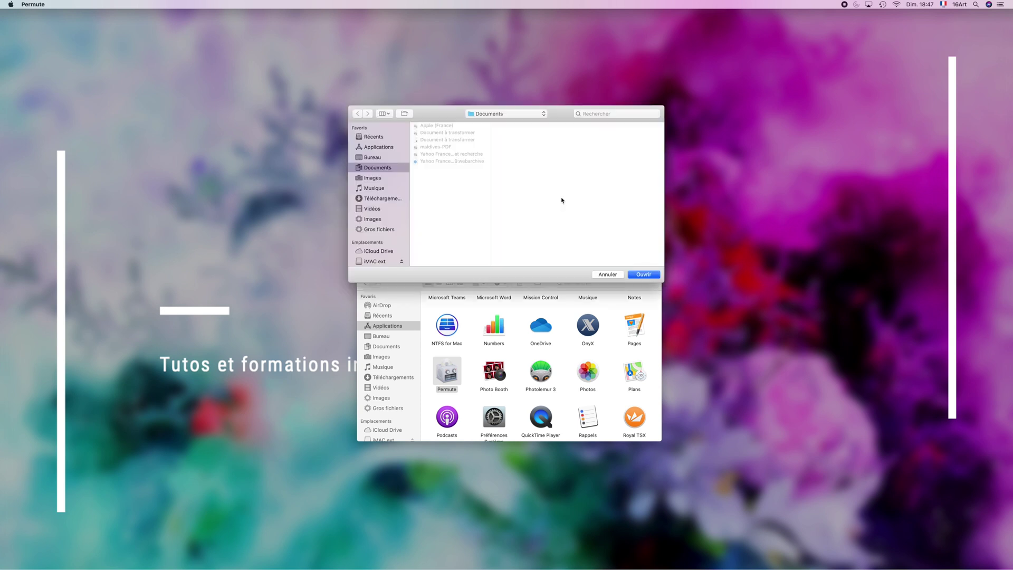
click(379, 208)
click(643, 275)
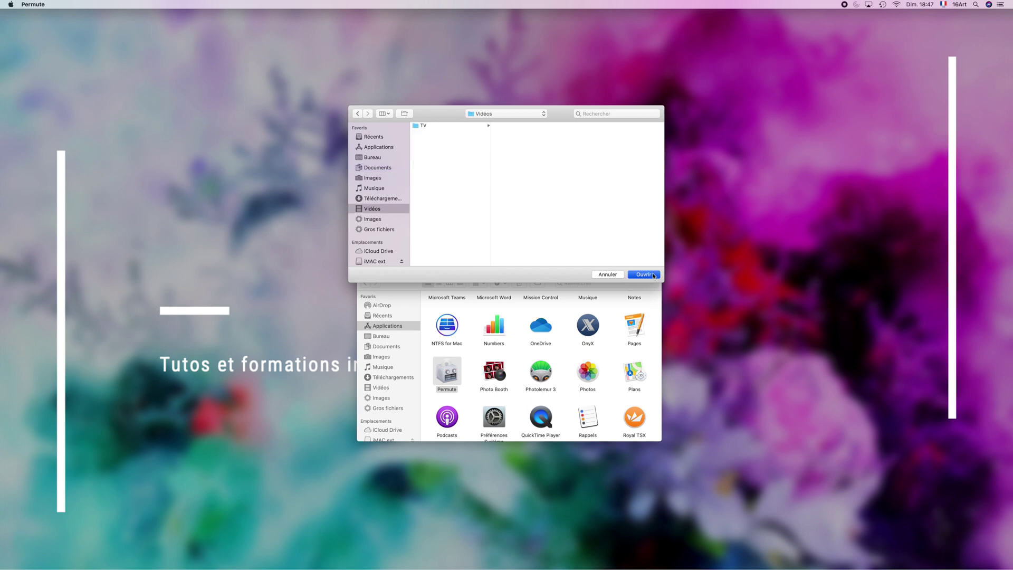
click(603, 256)
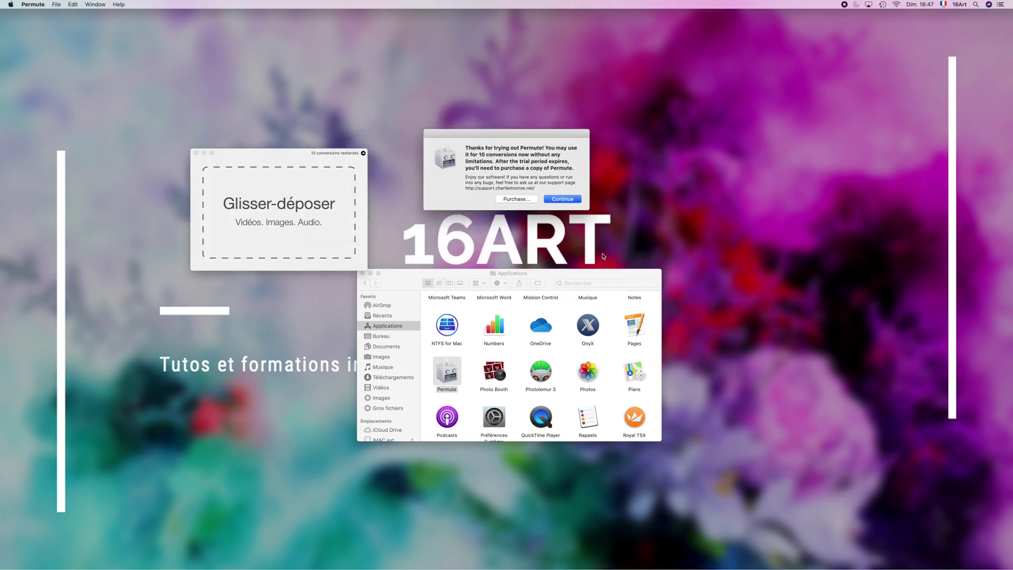
click(566, 199)
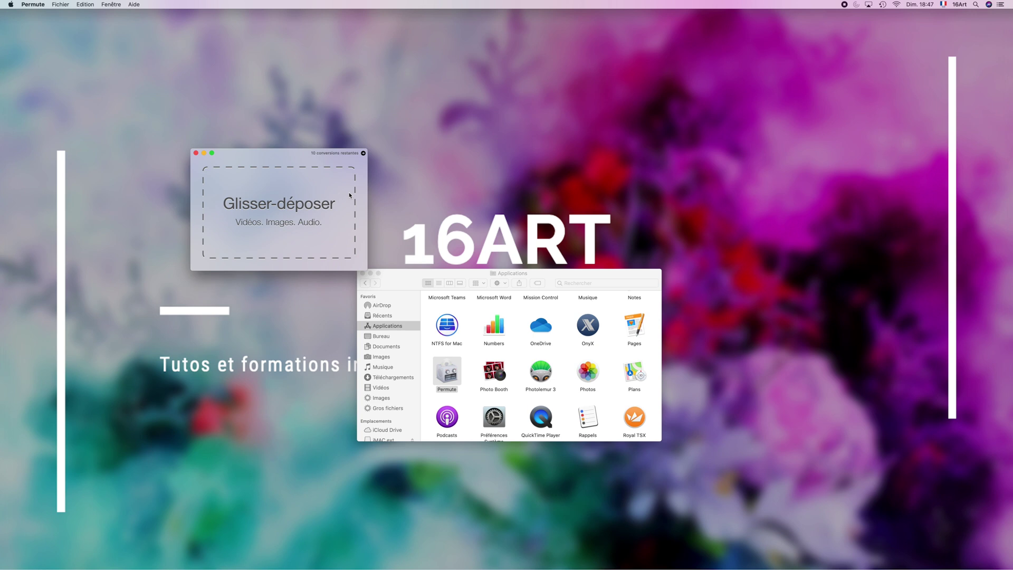
key(super+q)
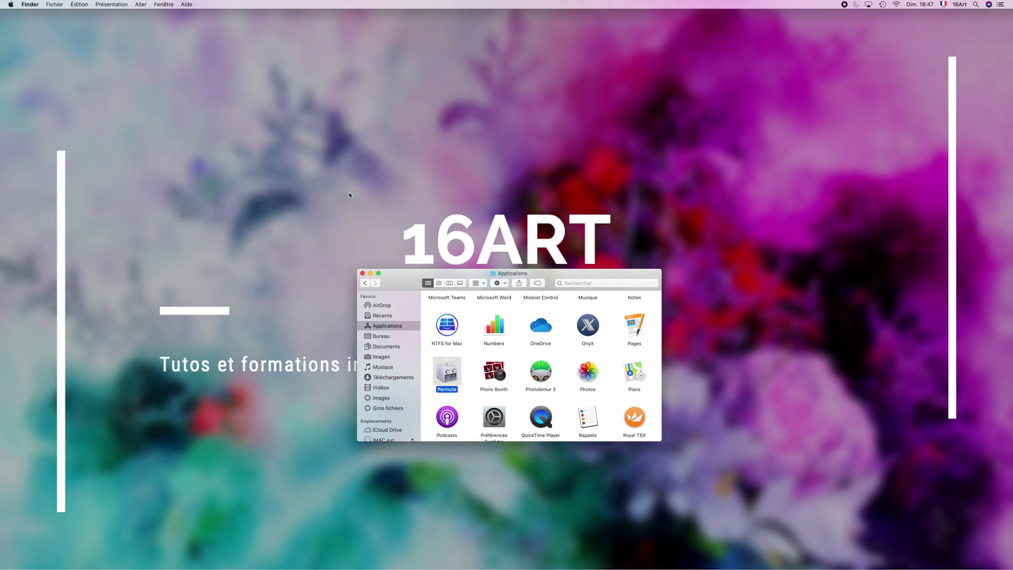
- Go into the AfterShot 3 folder in Téléchargements and try to open the AfterShot3.pkg installer package
click(386, 378)
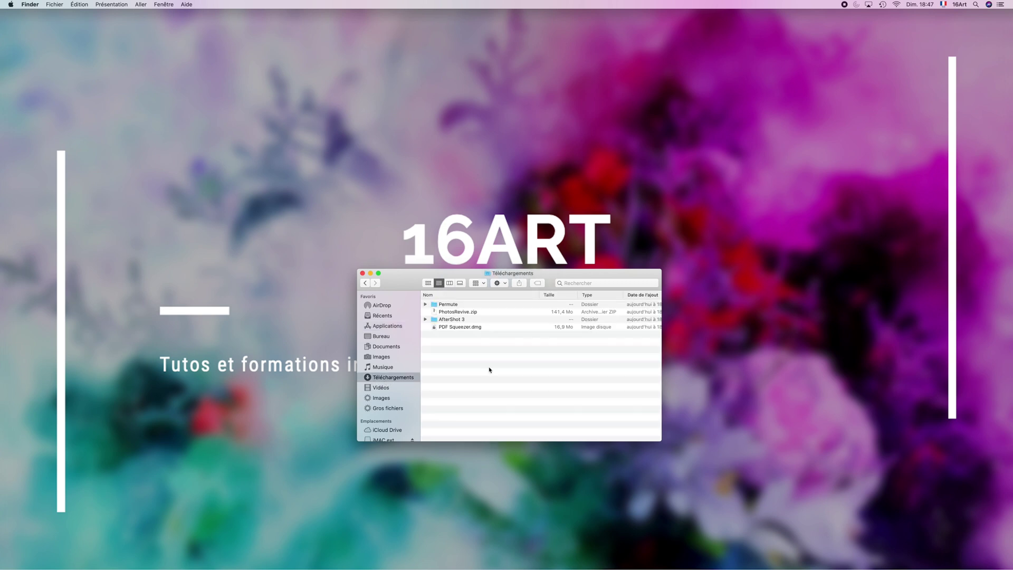
double_click(468, 319)
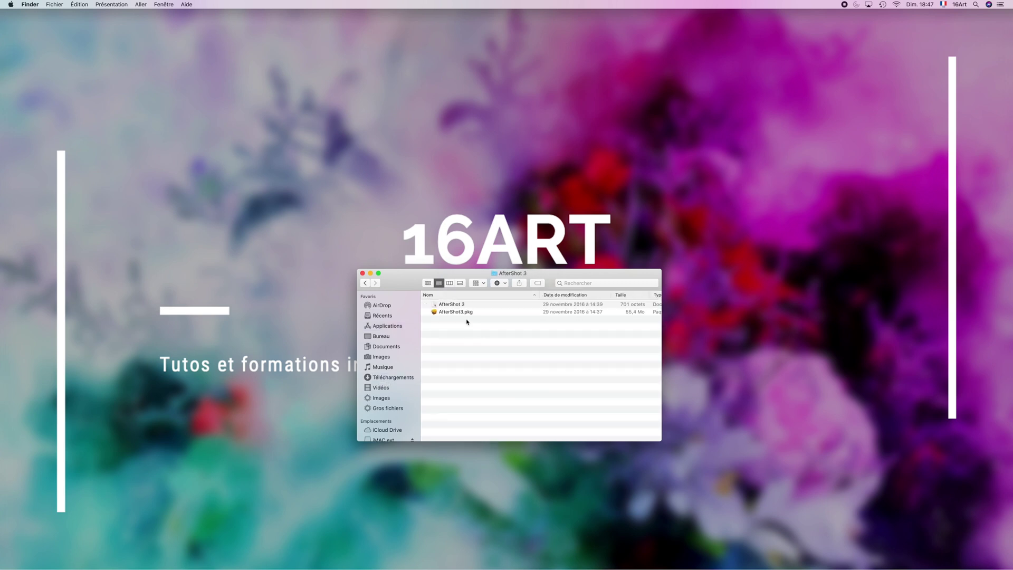
click(488, 315)
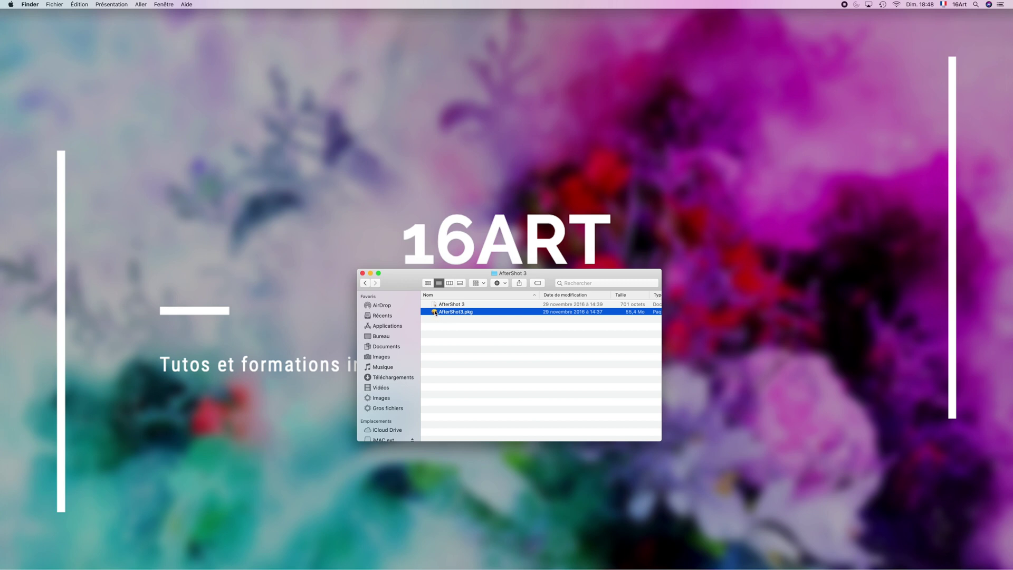
click(428, 283)
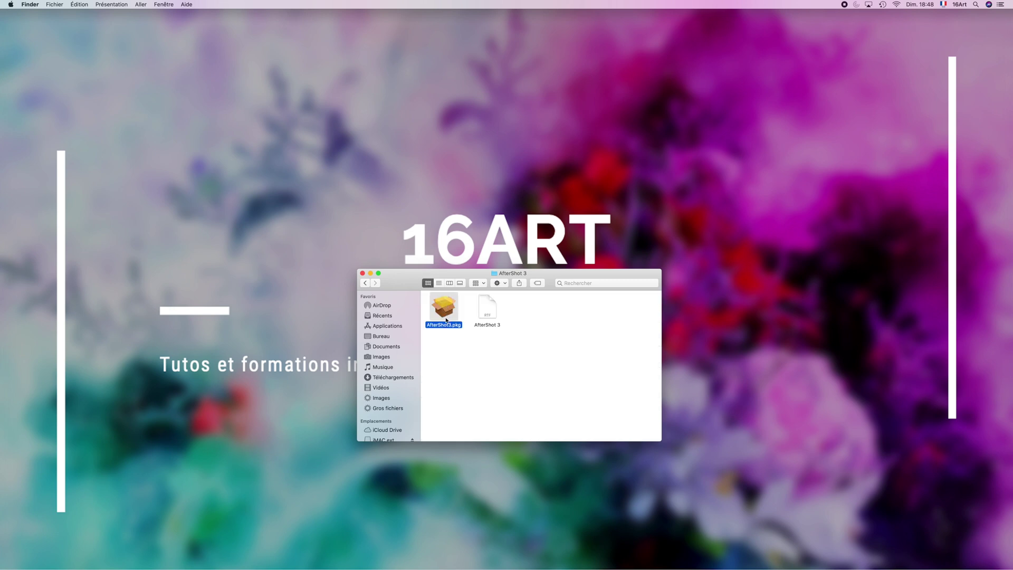
click(440, 284)
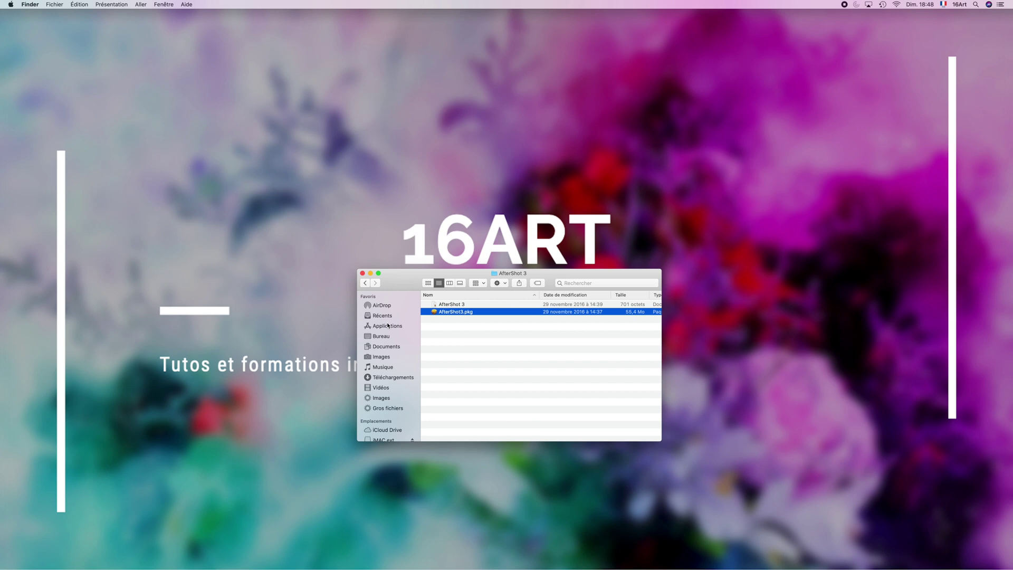
double_click(472, 313)
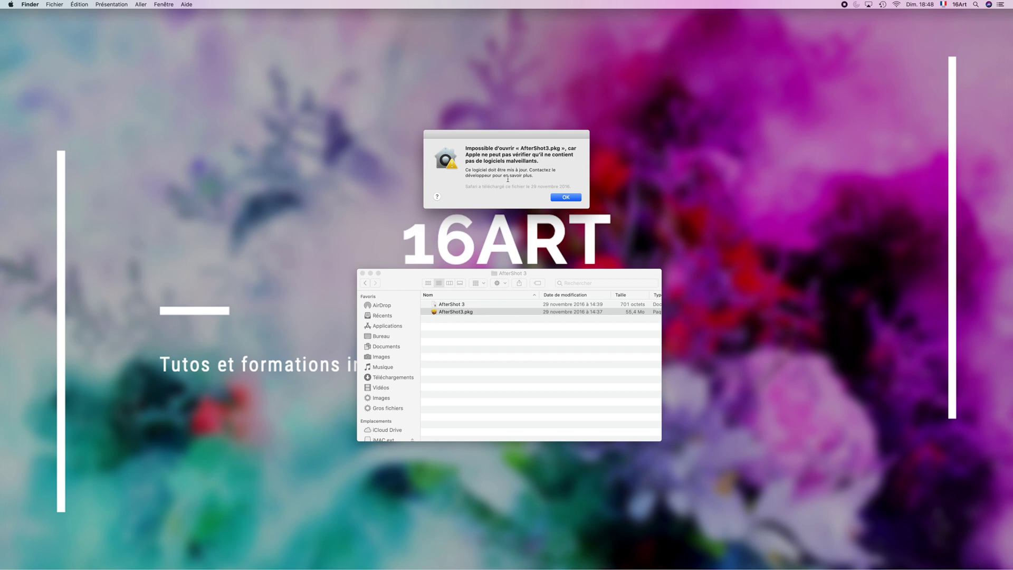
click(565, 197)
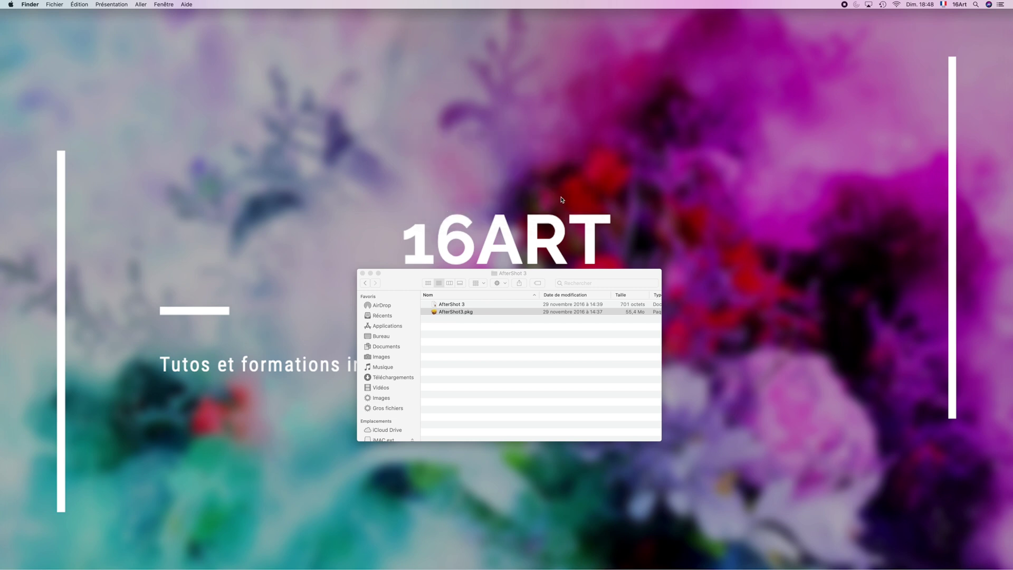
- Open AfterShot3.pkg with the contextual Ouvrir command, overriding the malware verification warning
right_click(468, 313)
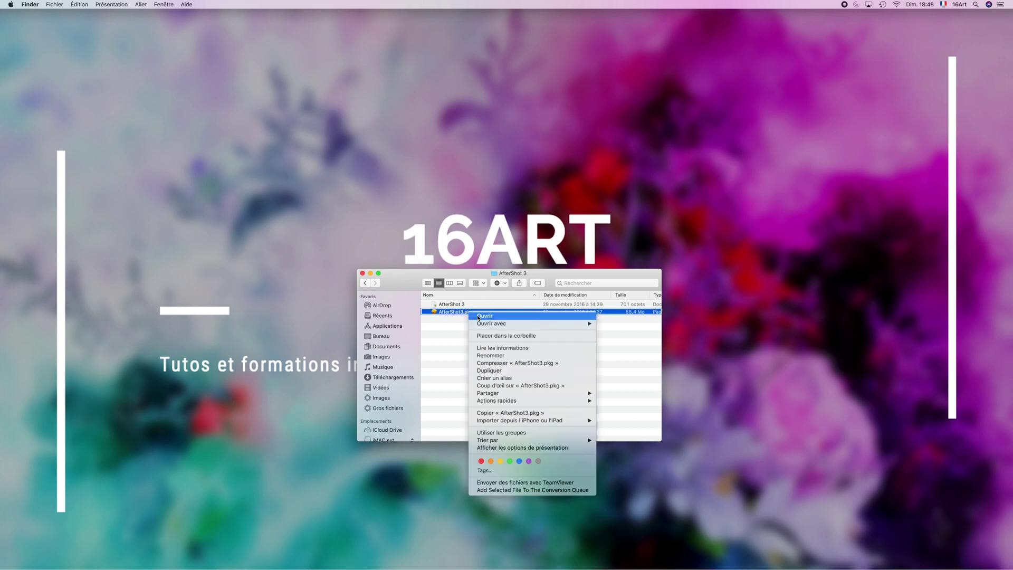
click(478, 316)
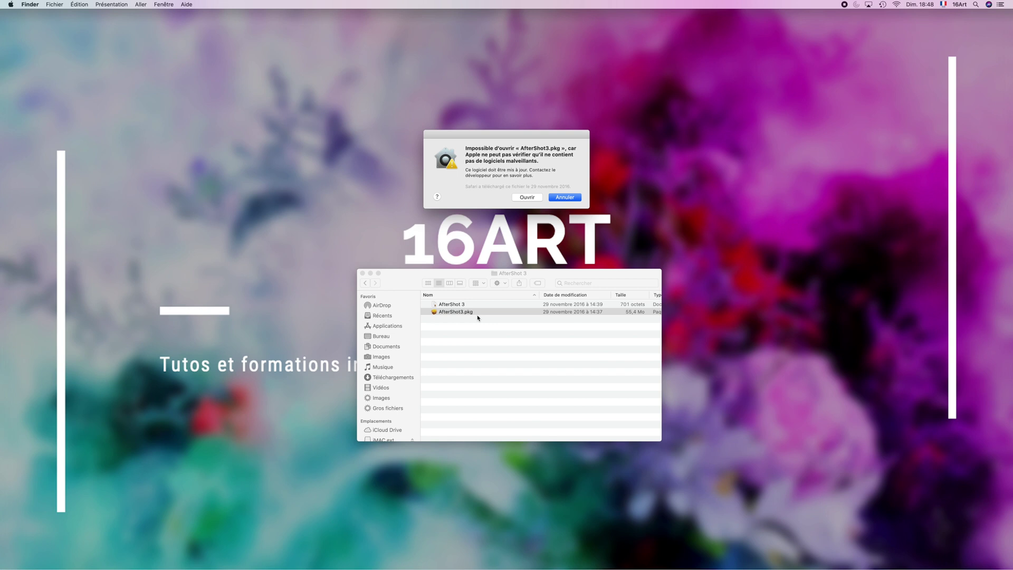
click(527, 197)
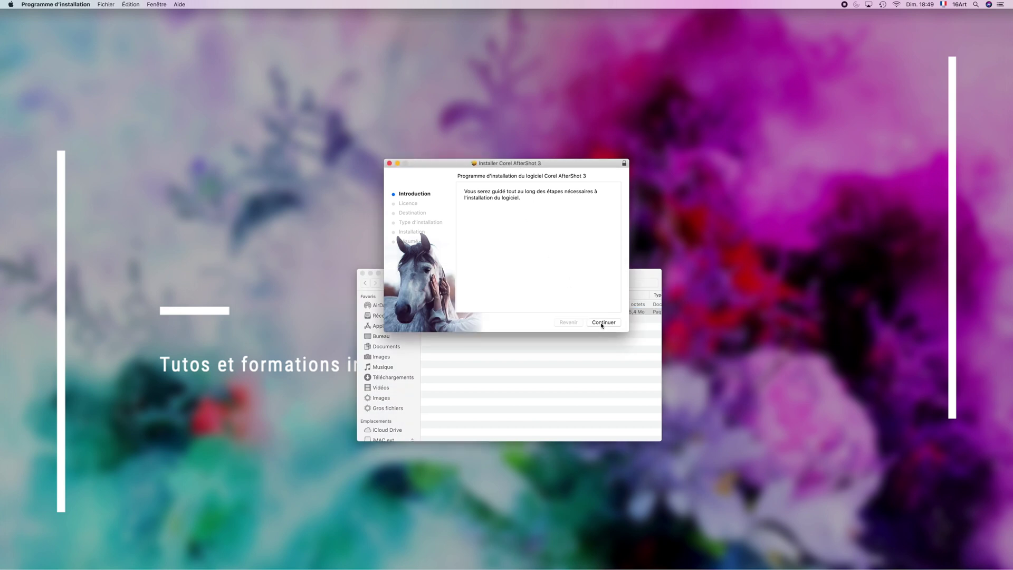
- Accept the licence terms and start the standard installation of Corel AfterShot 3, authorising it with the account password
click(602, 323)
click(602, 324)
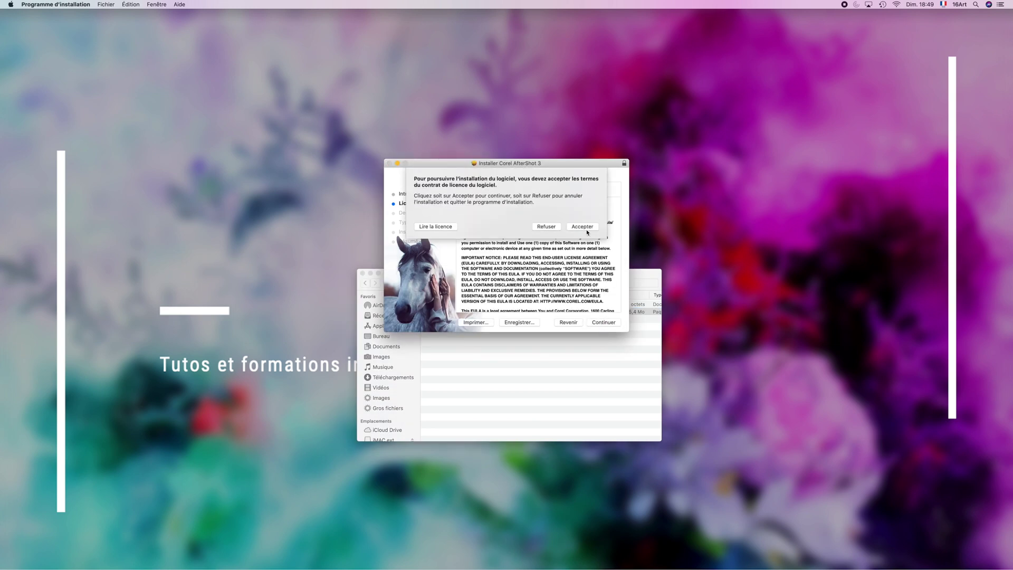
click(582, 228)
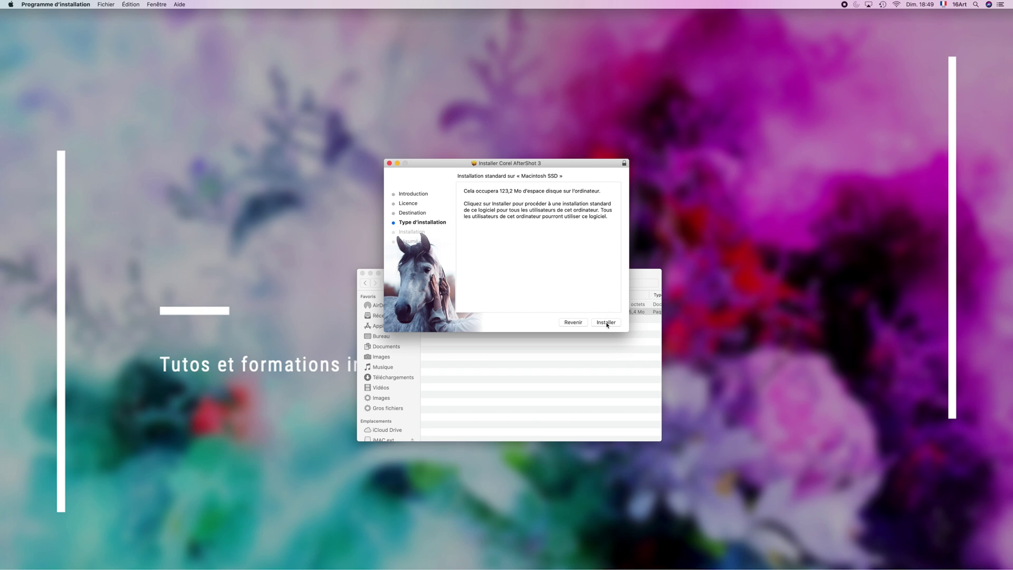
click(605, 322)
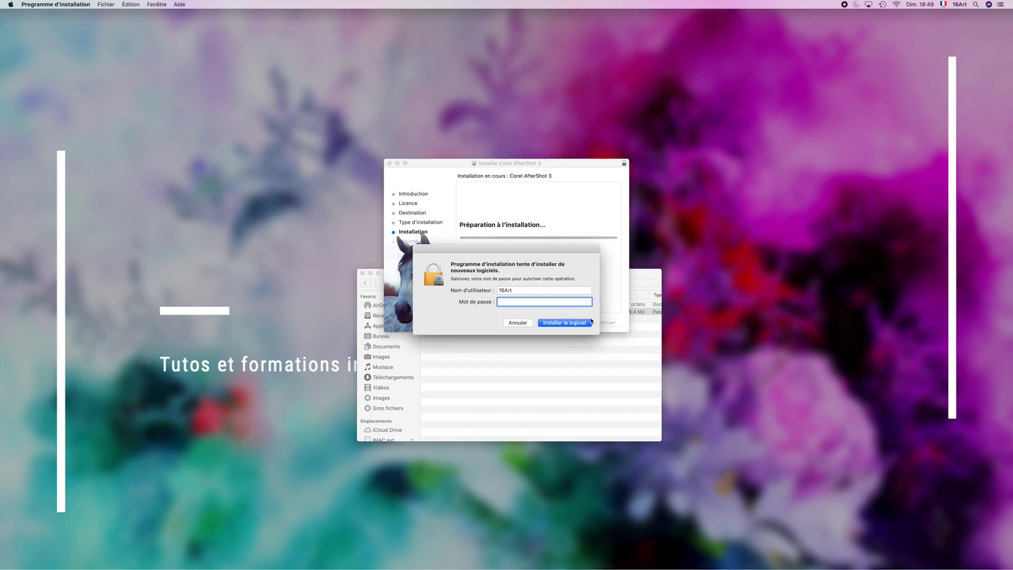
text(••••••••)
key(Return)
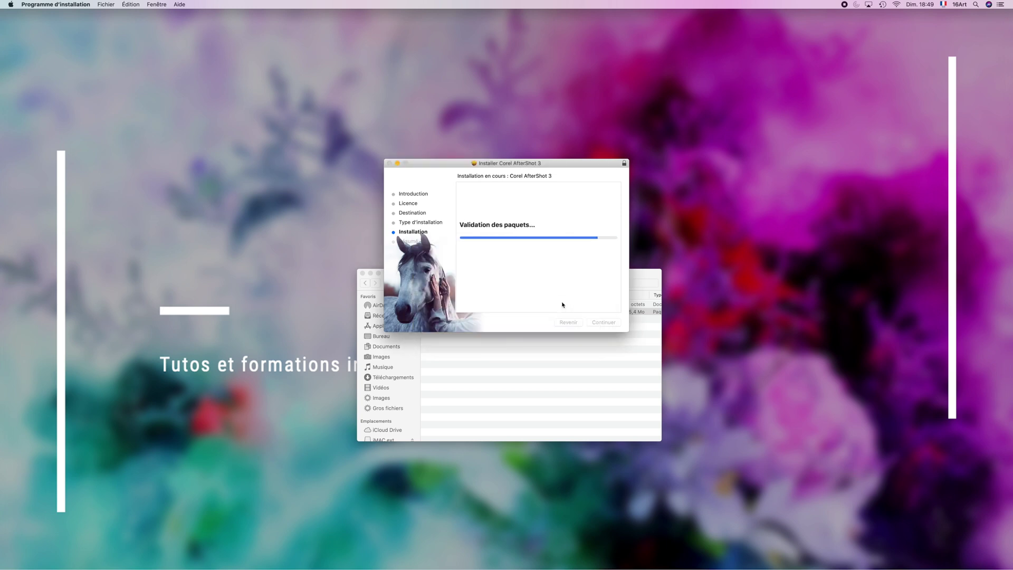
- Grant the installer access to the downloads folder and place the Corel AfterShot 3 installer package in the trash
click(602, 323)
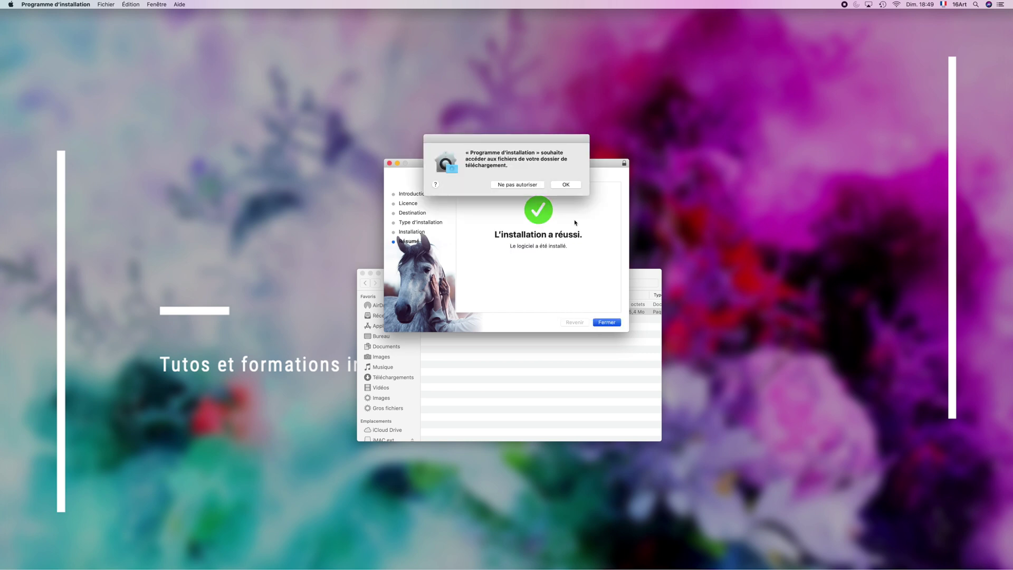
click(566, 185)
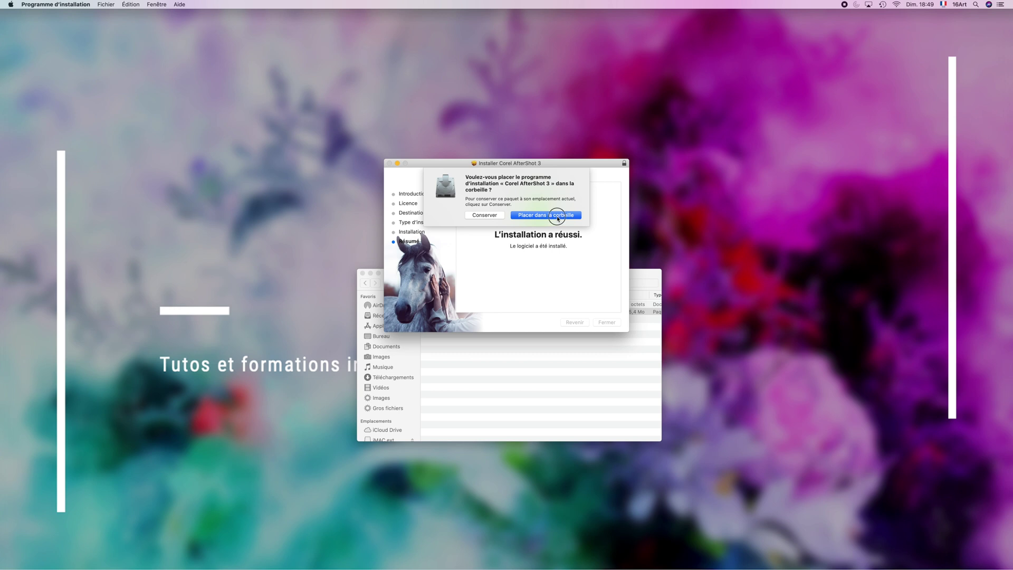
click(557, 219)
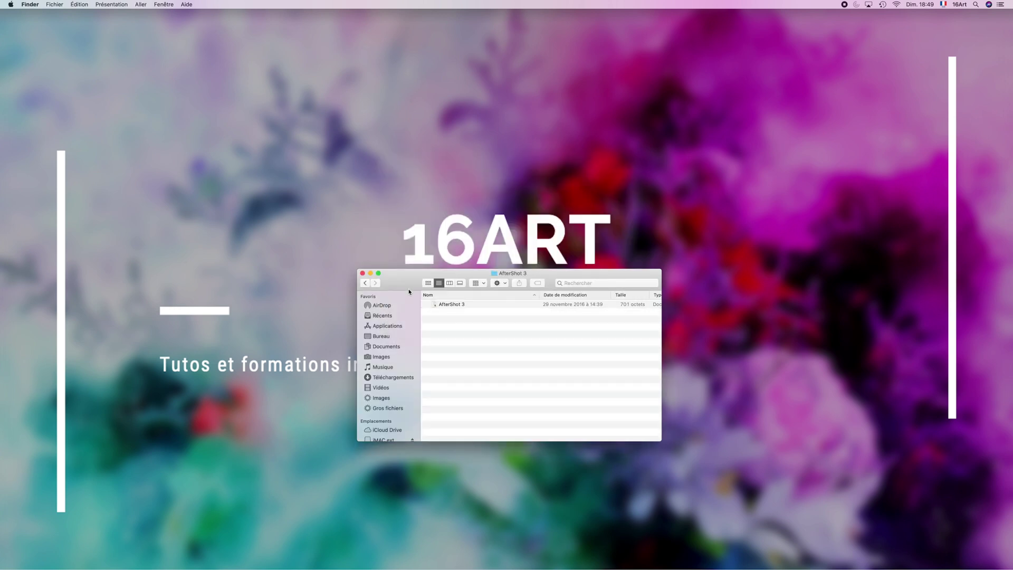
- Locate the installed Corel AfterShot 3 (64-bit) application in the Applications folder
click(366, 284)
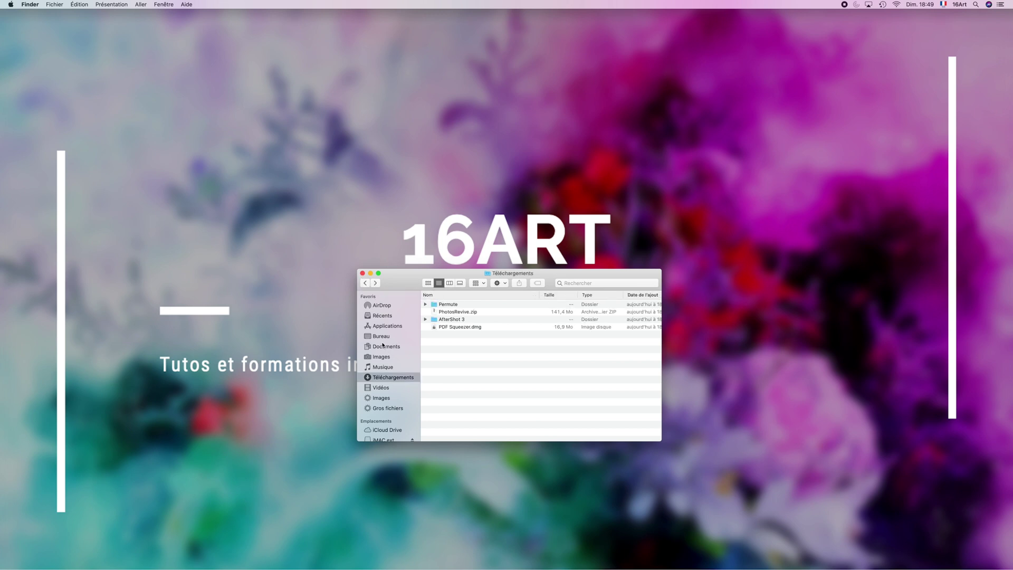
click(385, 325)
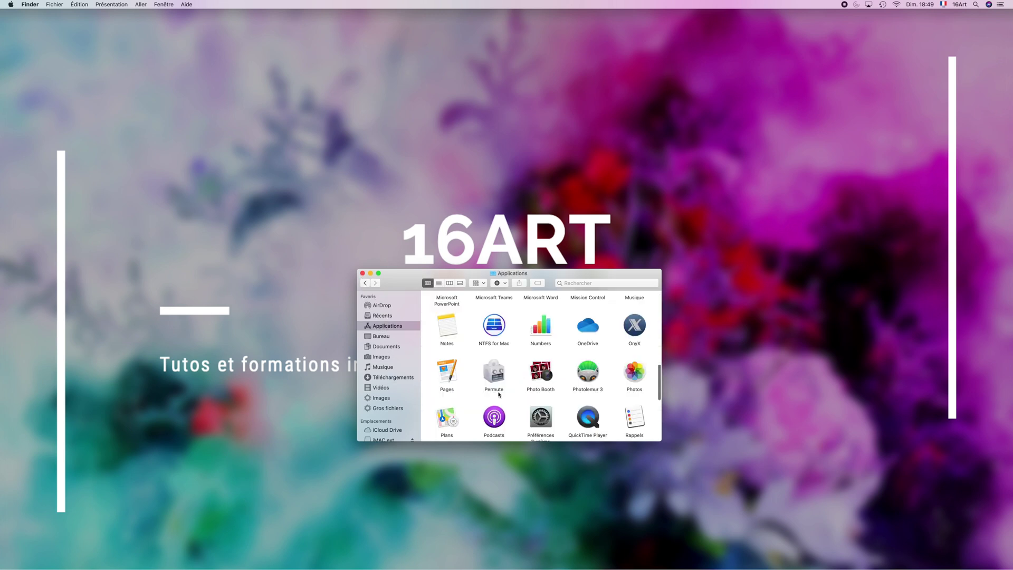
key(Down)
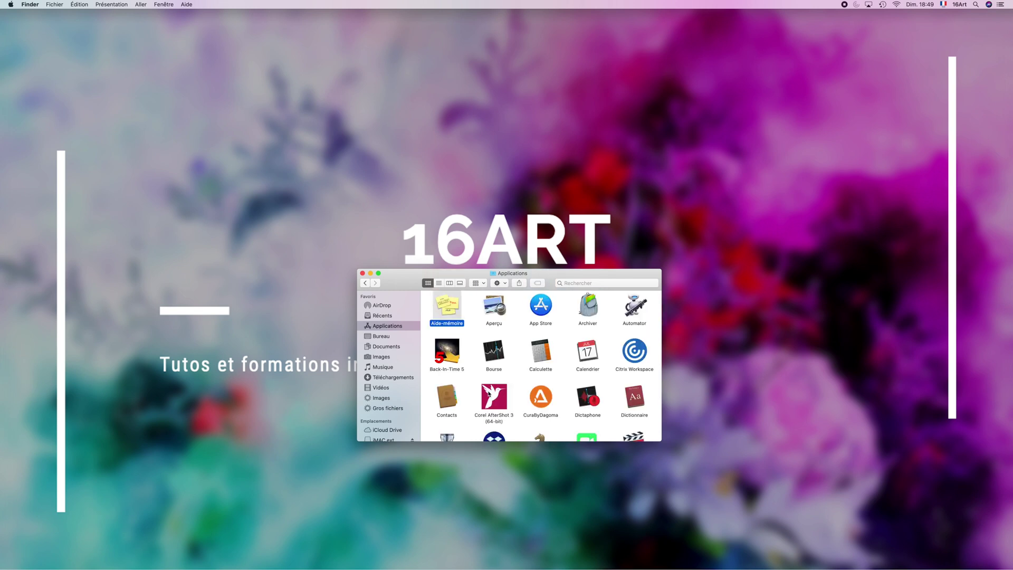
scroll(497, 390, down, 1)
click(493, 364)
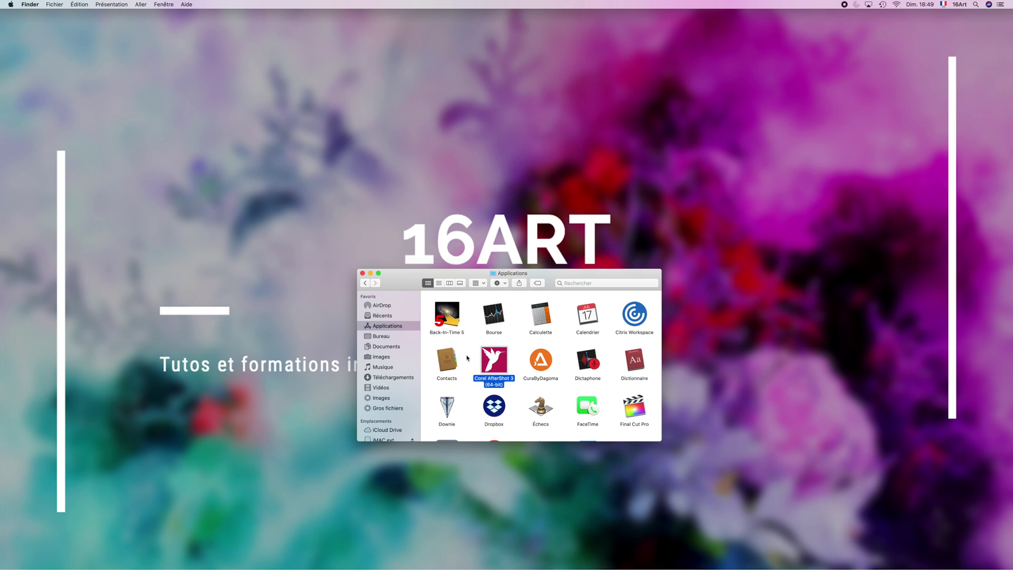
- Open PDF Squeezer.dmg from the Téléchargements folder, accept its licence agreement and place the disk image window beside the folder window
click(393, 378)
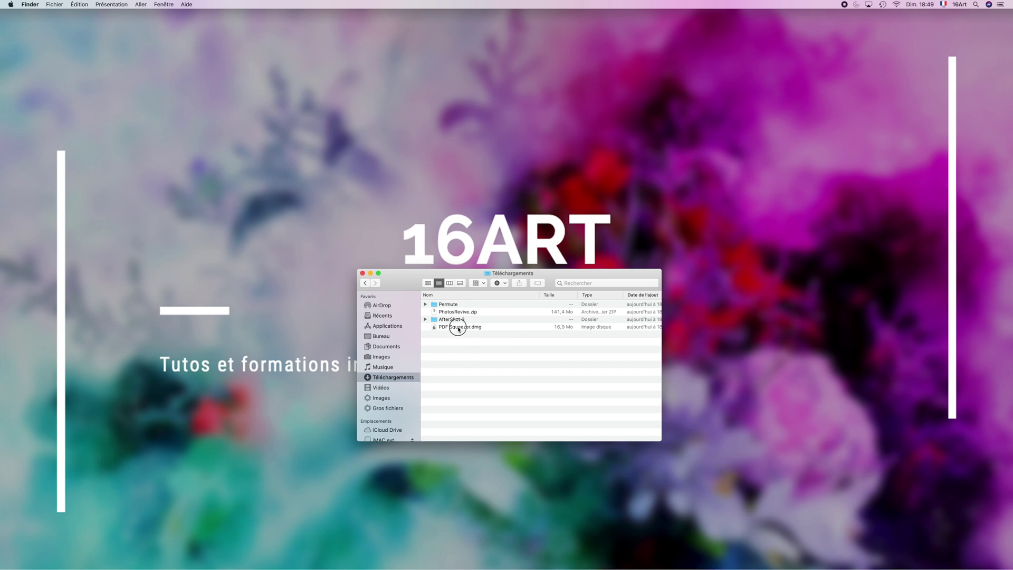
click(455, 326)
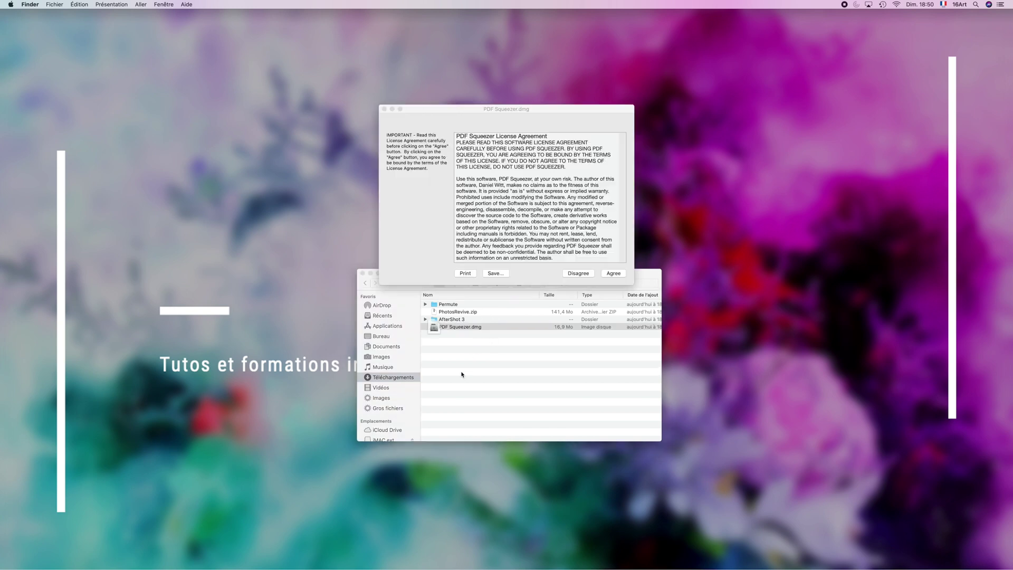
click(615, 275)
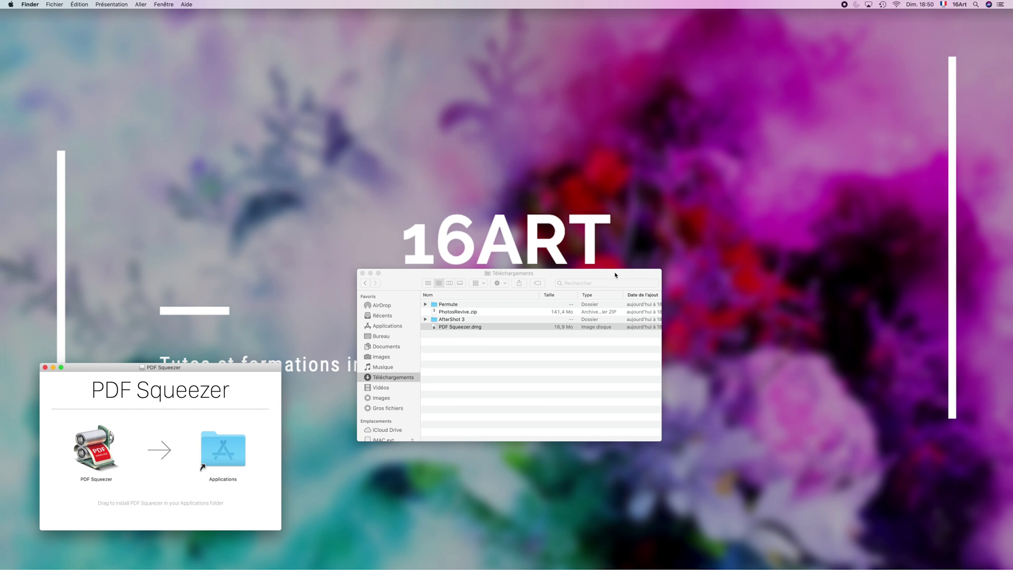
drag(244, 368, 320, 281)
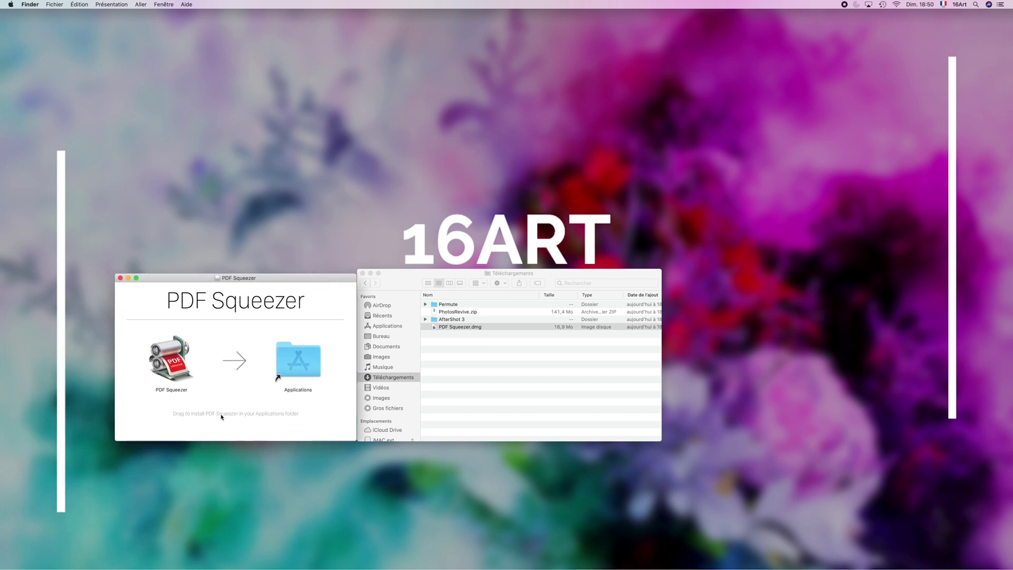
- Copy the PDF Squeezer app from the disk image into the Applications folder and view that folder's contents
drag(165, 366, 203, 344)
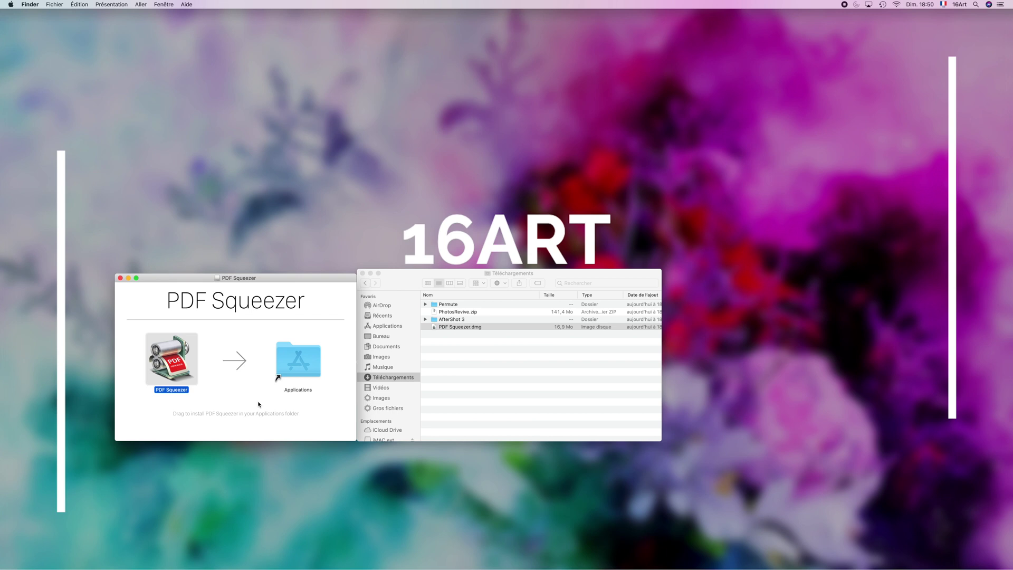
drag(180, 376, 392, 329)
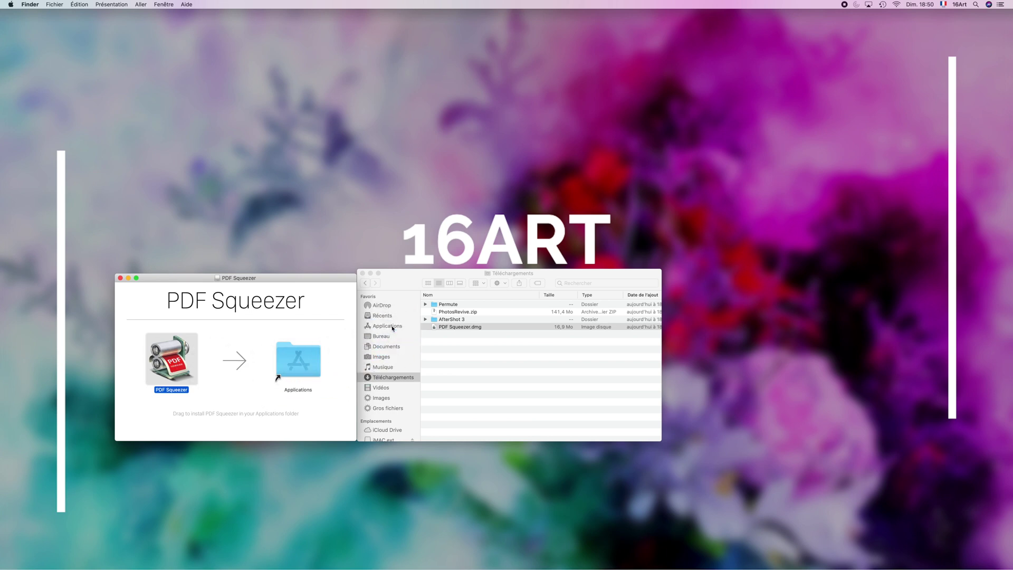
click(382, 327)
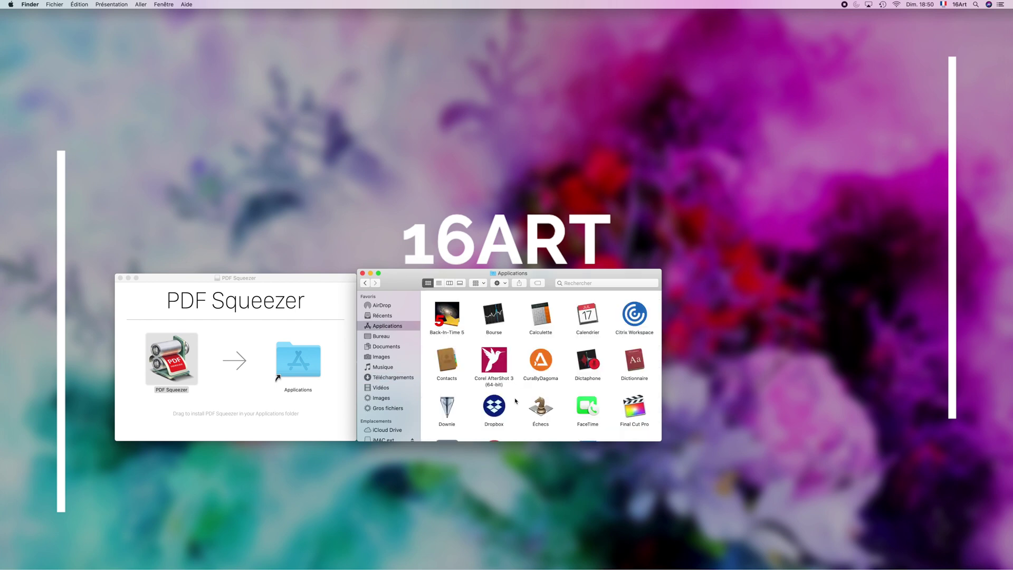
scroll(516, 401, up, 2)
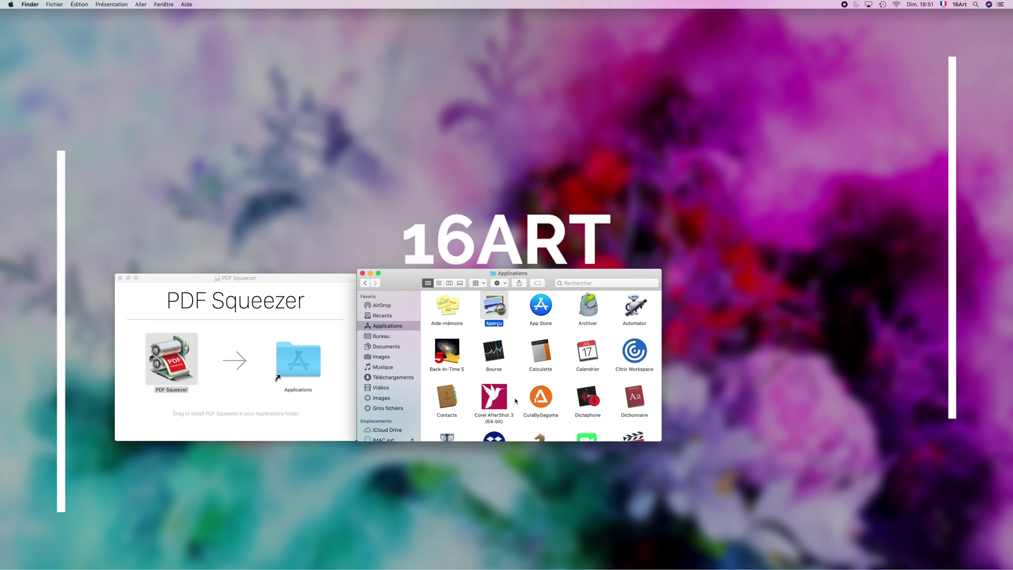
click(515, 400)
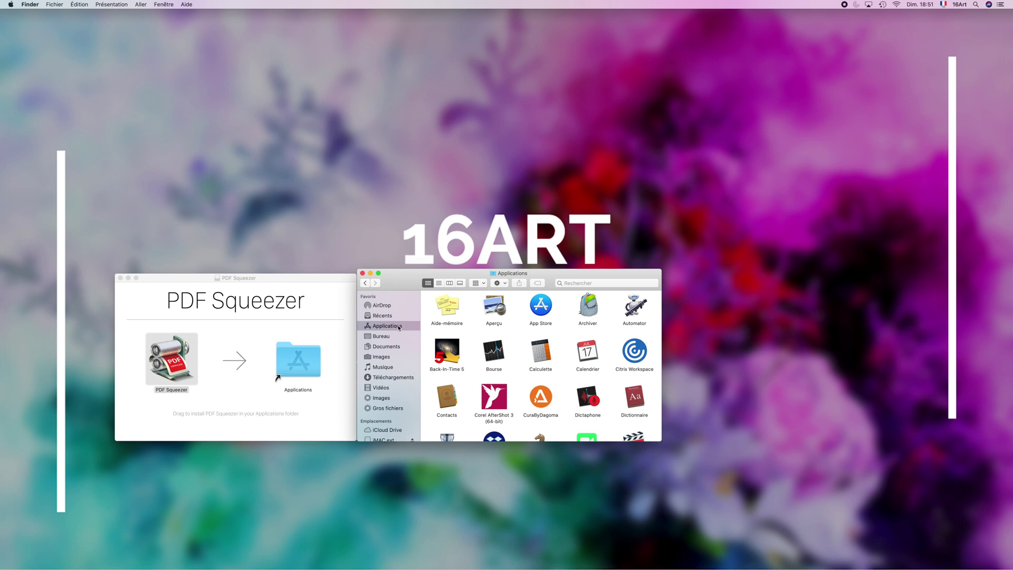
- Eject the PDF Squeezer disk image and close the Applications folder window
right_click(264, 333)
click(272, 335)
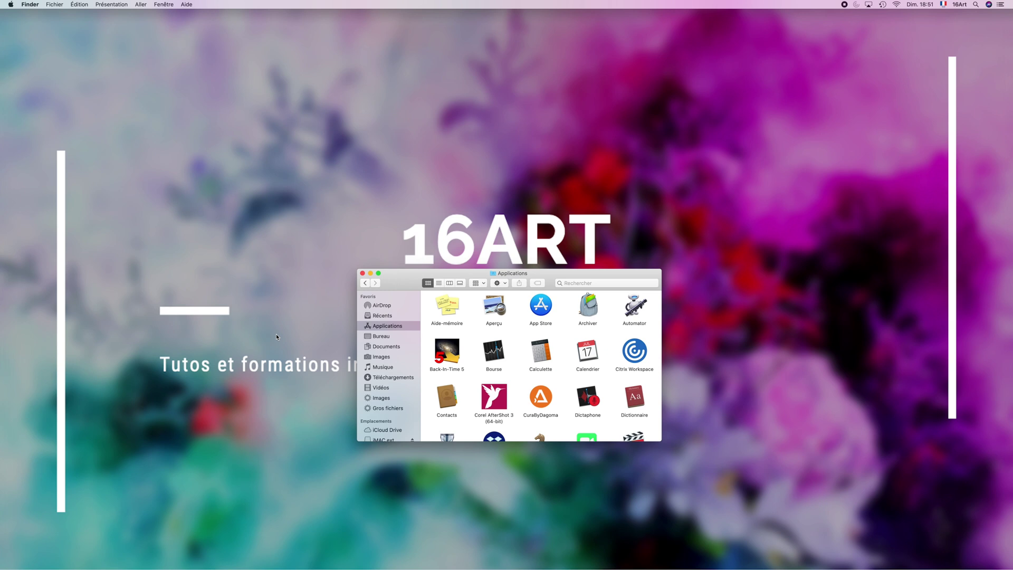
click(363, 273)
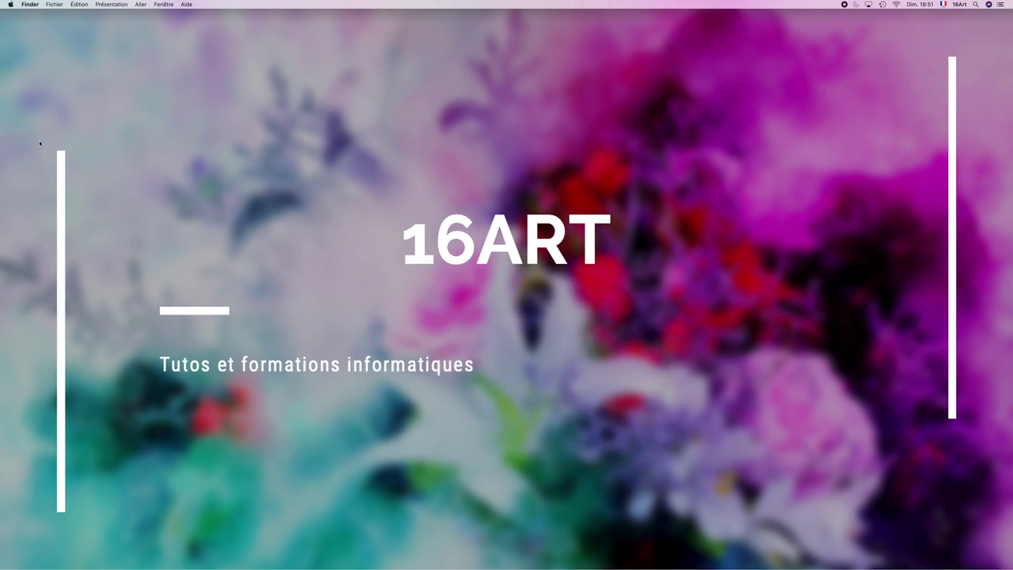
- Switch to the App Store, continue past its welcome notice and move its window lower on the desktop
mouse_move(1, 131)
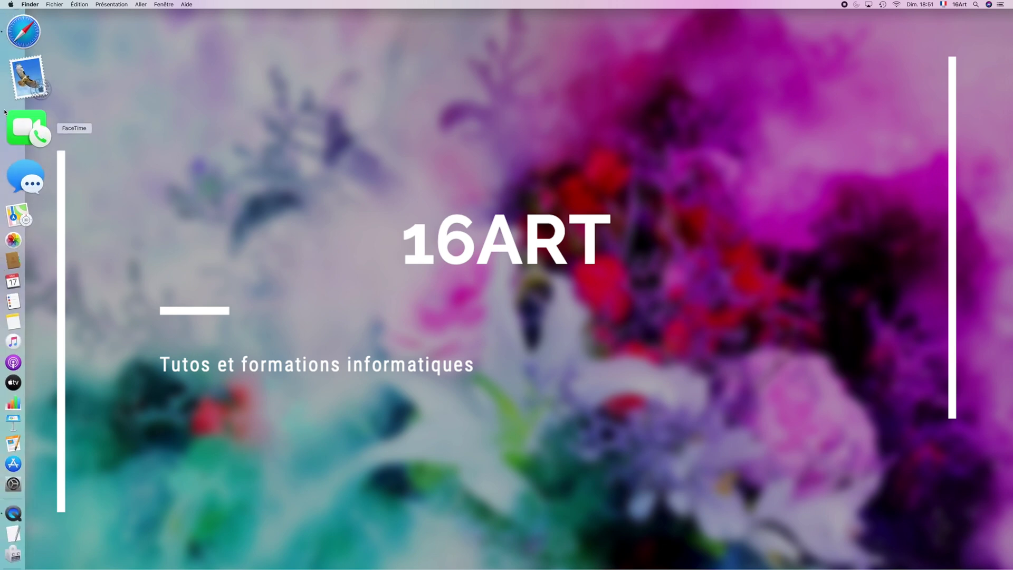
click(23, 403)
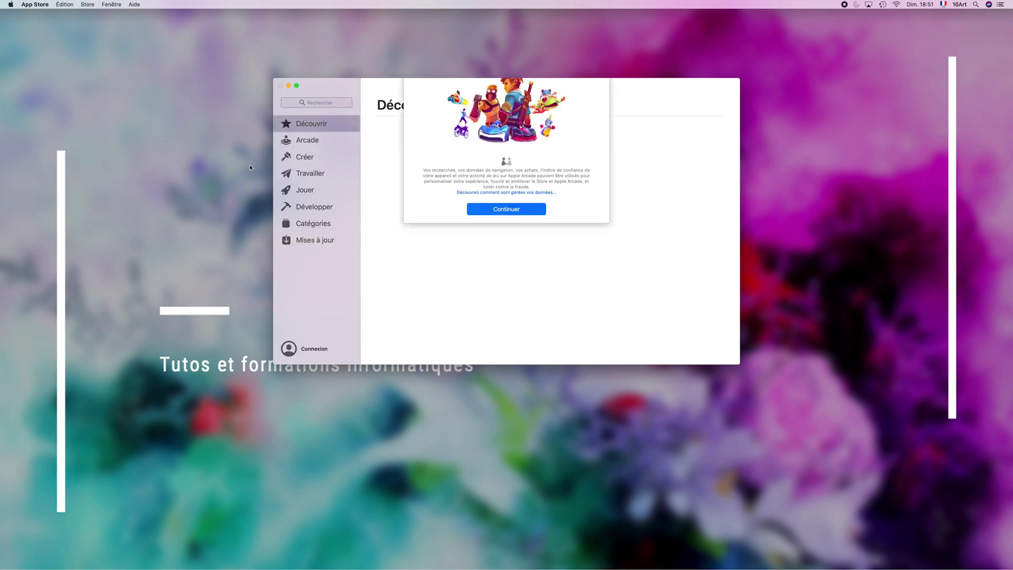
click(509, 284)
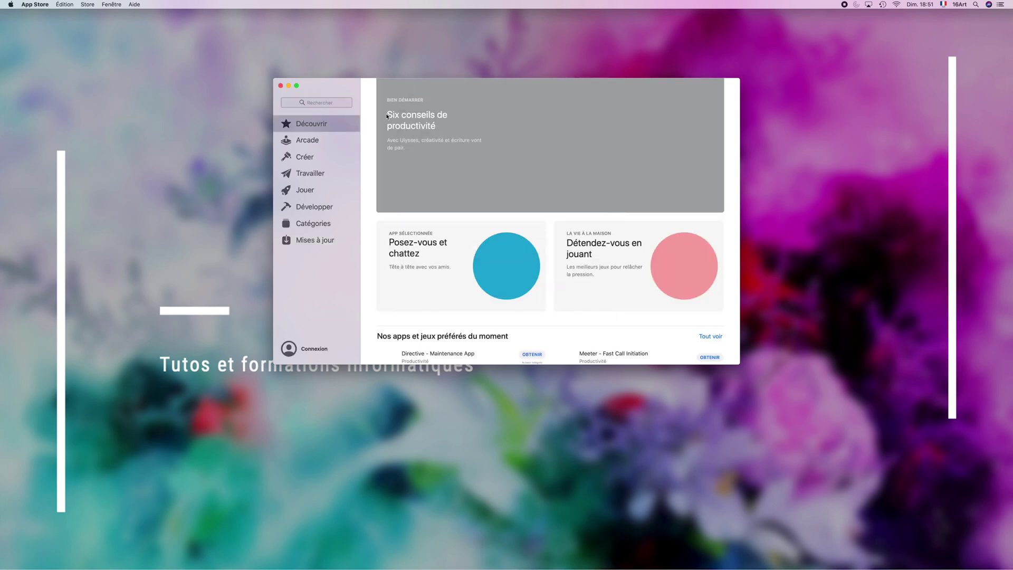
drag(357, 85, 373, 186)
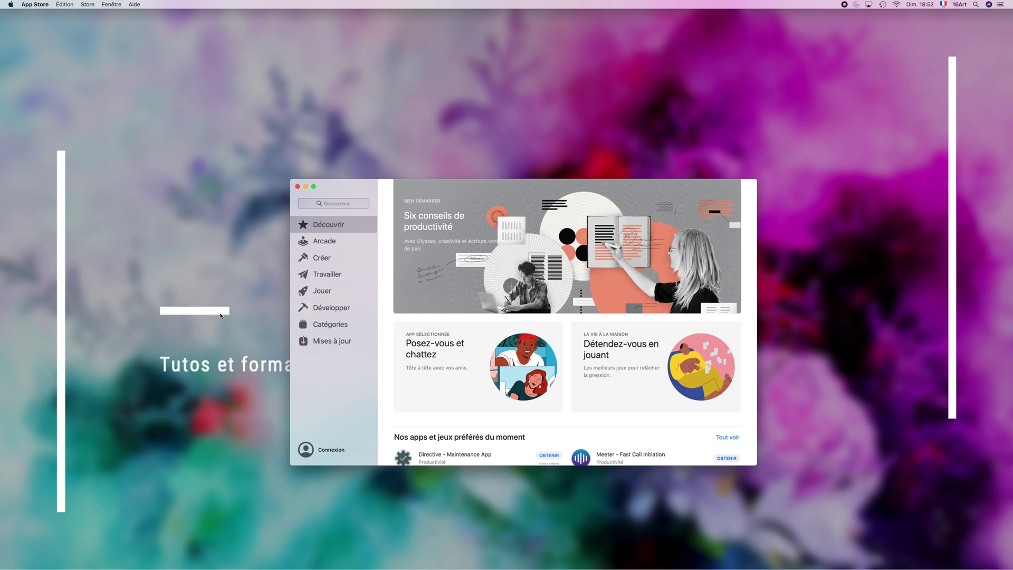
- Examine the featured apps on the Découvrir page and the trending search suggestions, leaving the search empty
scroll(442, 407, down, 3)
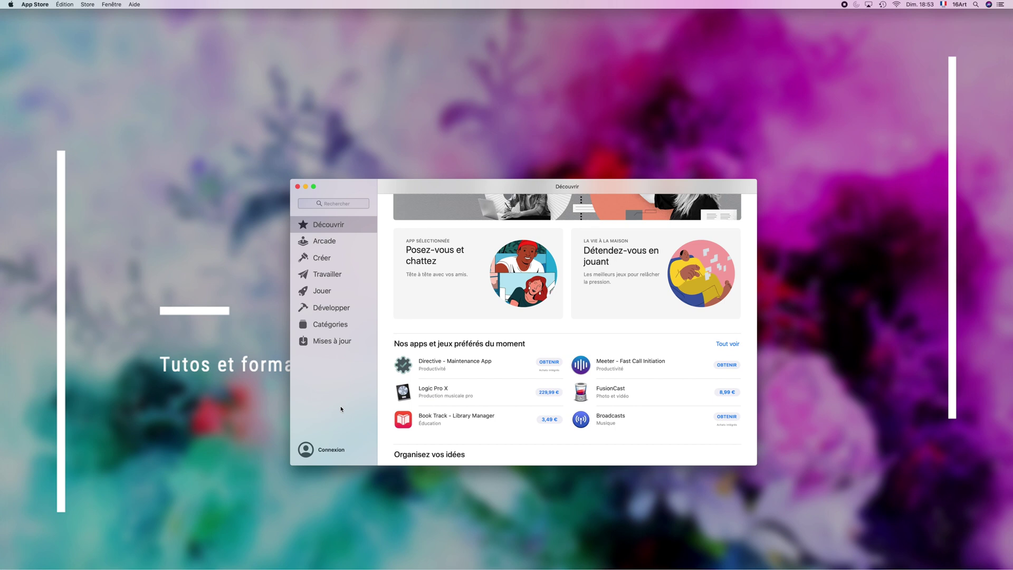
click(339, 204)
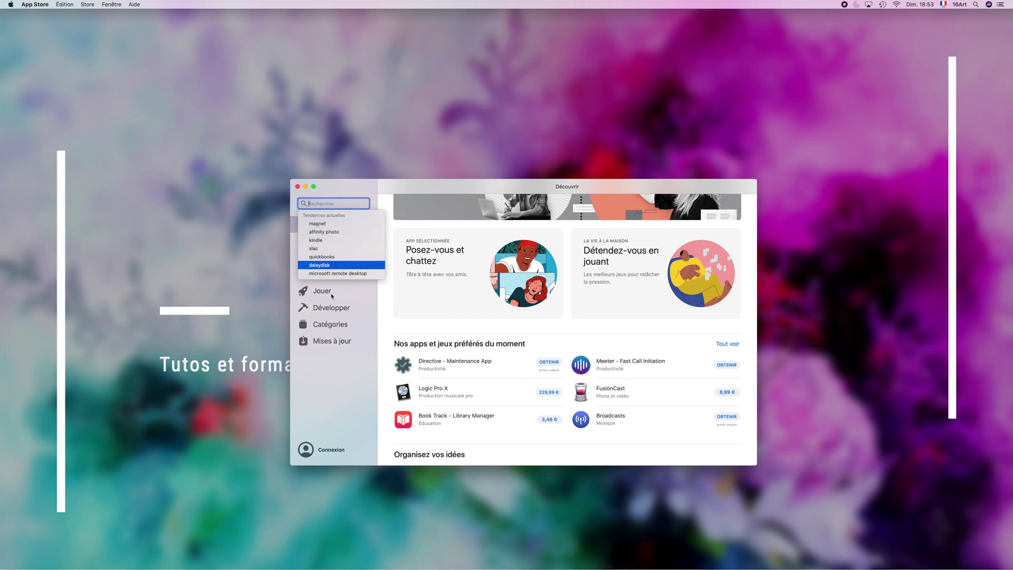
click(334, 365)
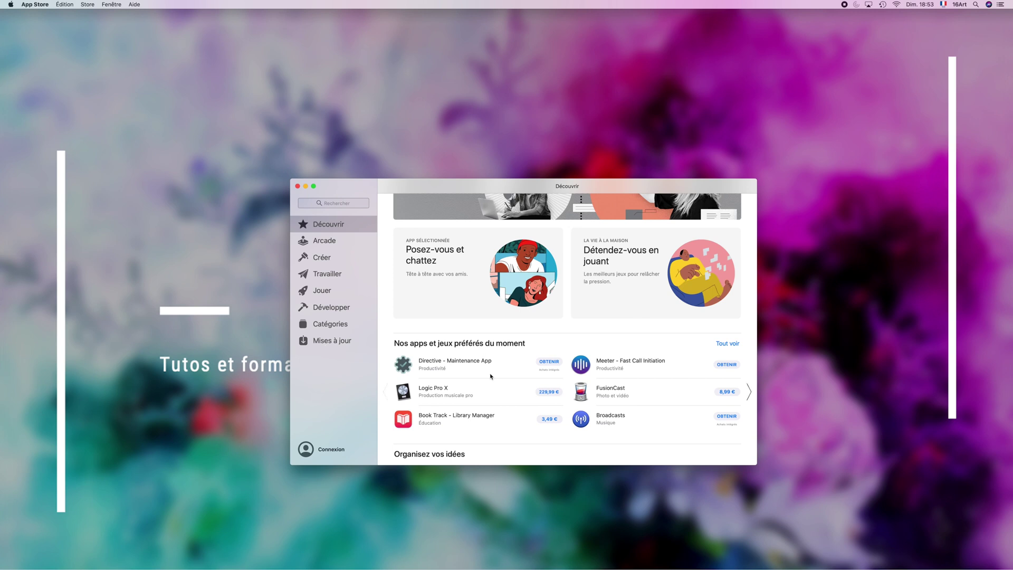
- Try to get the app Meeter - Fast Call Initiation, cancelling the Apple ID sign-in and closing the store window
click(727, 364)
click(728, 367)
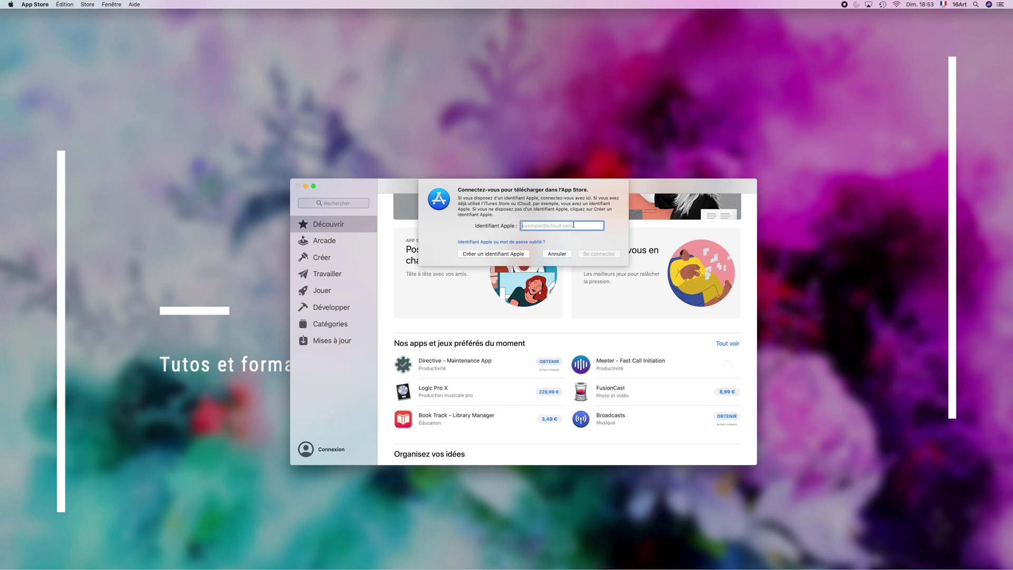
click(557, 254)
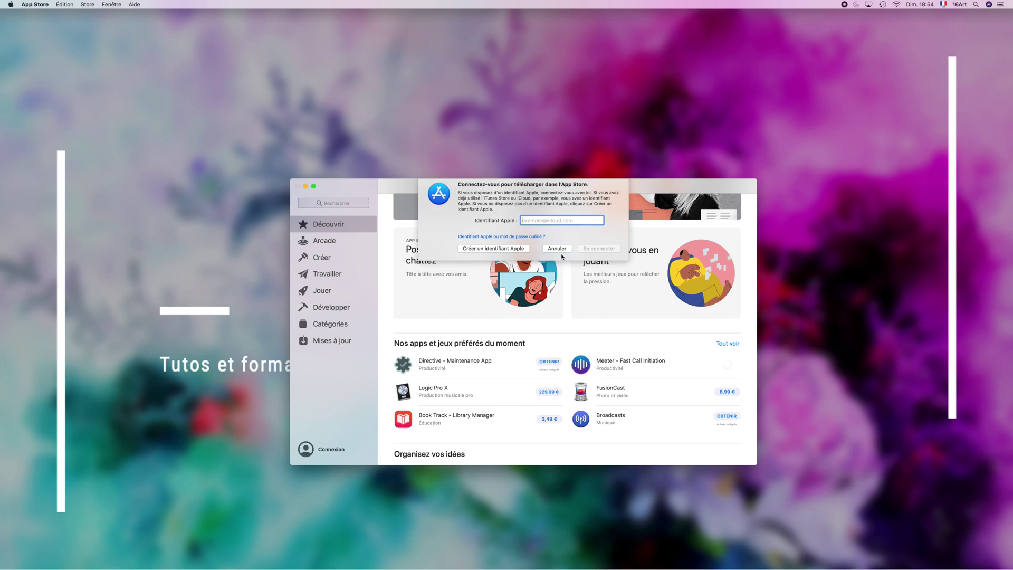
click(298, 186)
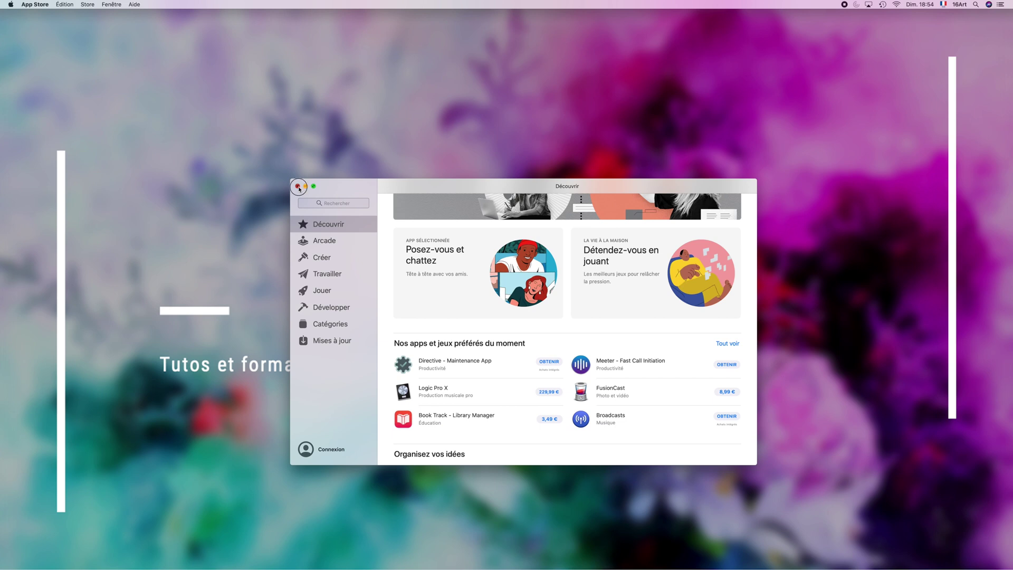